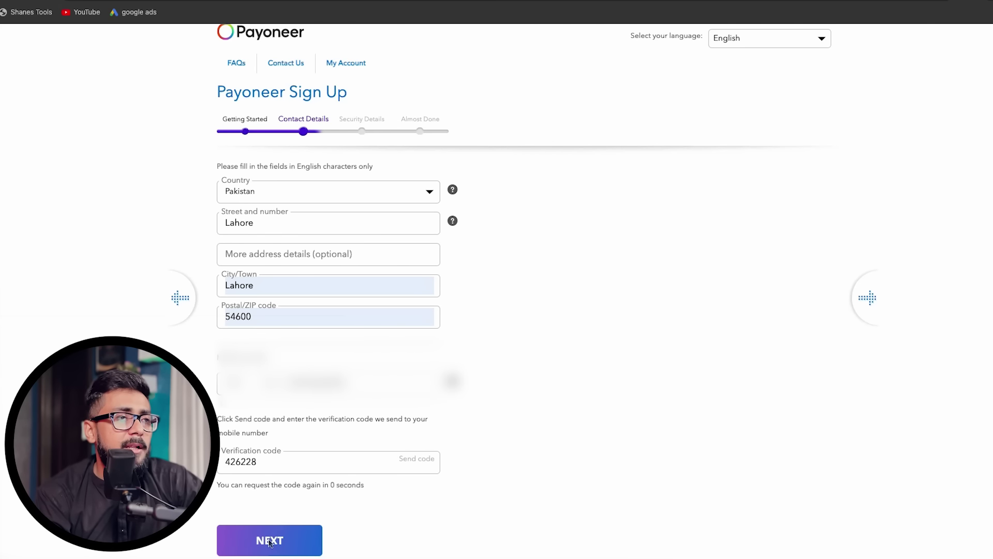
# Submit the Lahore, Pakistan contact details with postal code 54600 and the SMS verification code
pyautogui.click(269, 541)
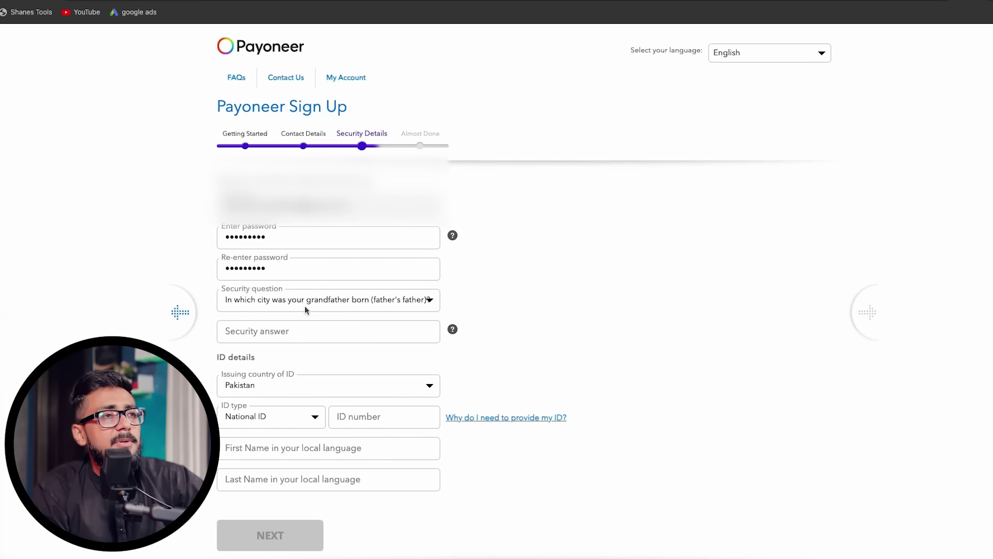
pyautogui.click(284, 331)
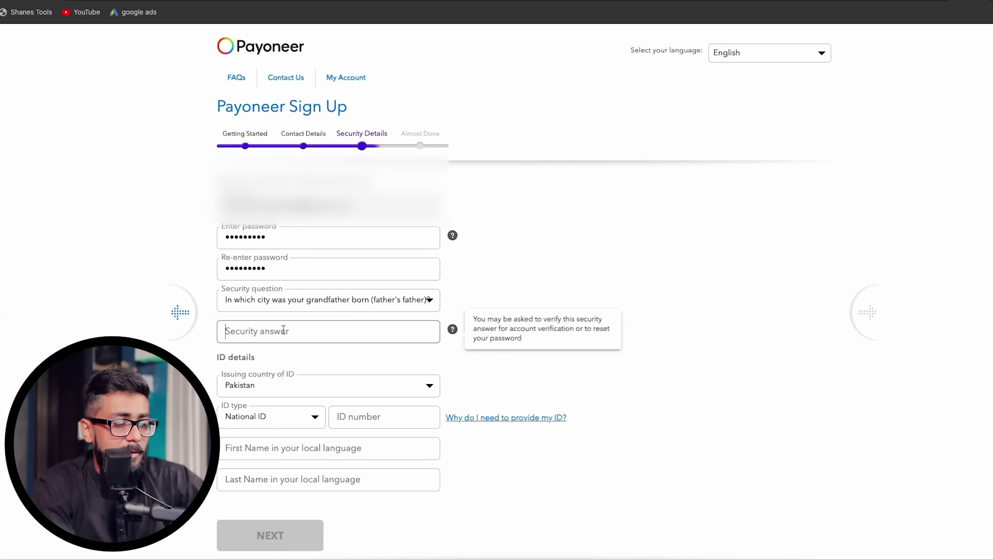
pyautogui.write('lah')
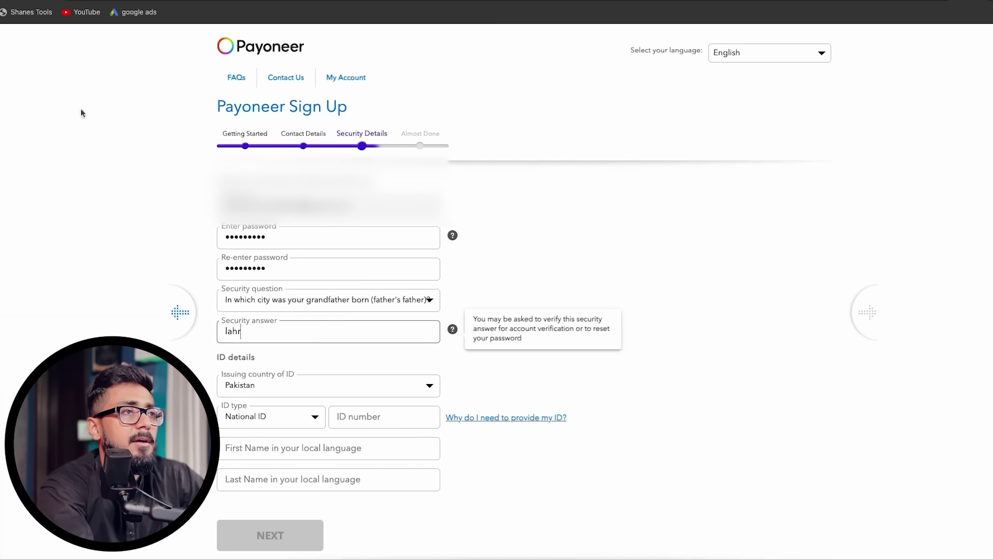
pyautogui.write('ore')
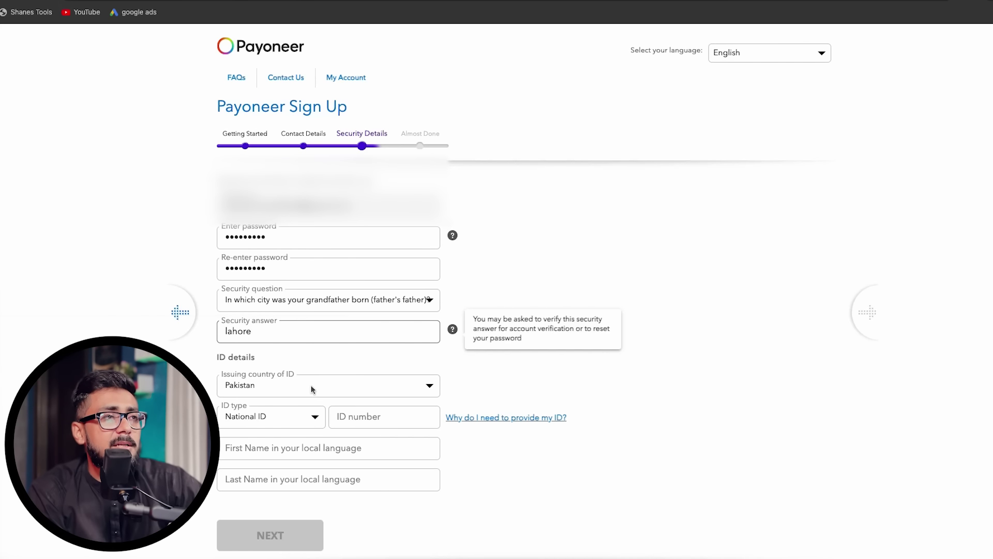
pyautogui.click(248, 425)
pyautogui.click(250, 416)
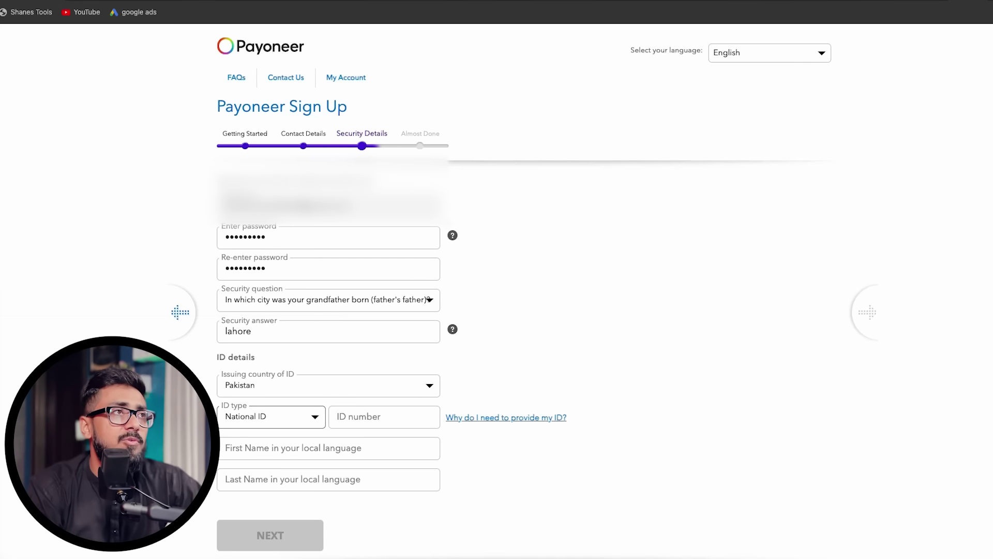
pyautogui.hotkey('ctrl', 'shift', 'n')
# Find Google Input Tools through a search and set its input language to Urdu
pyautogui.write('go')
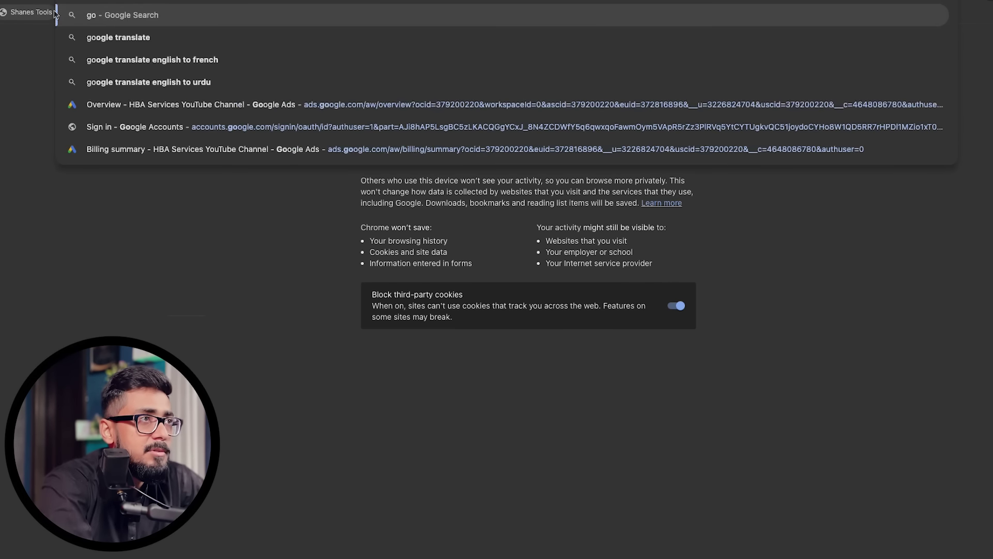
pyautogui.write('ogle input tools')
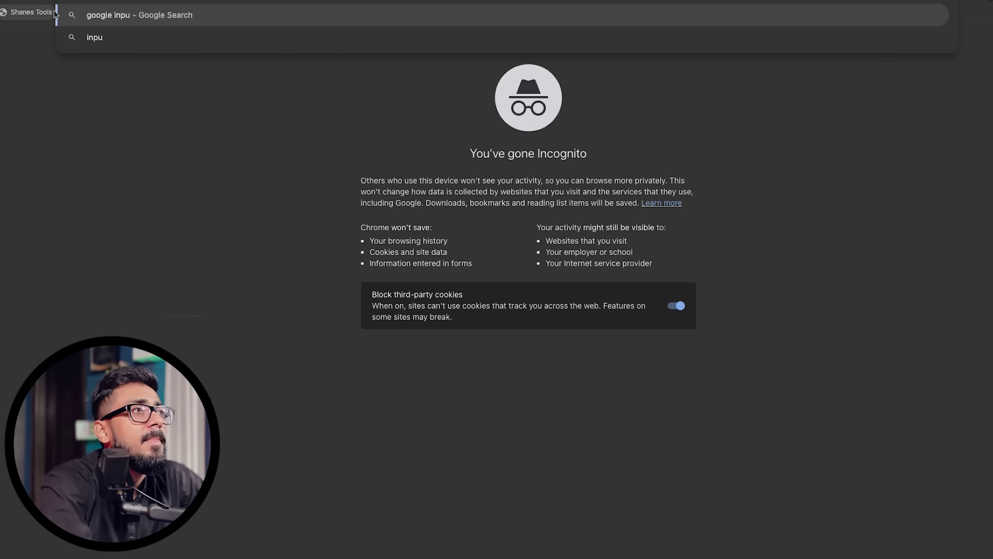
pyautogui.press('Return')
pyautogui.click(167, 166)
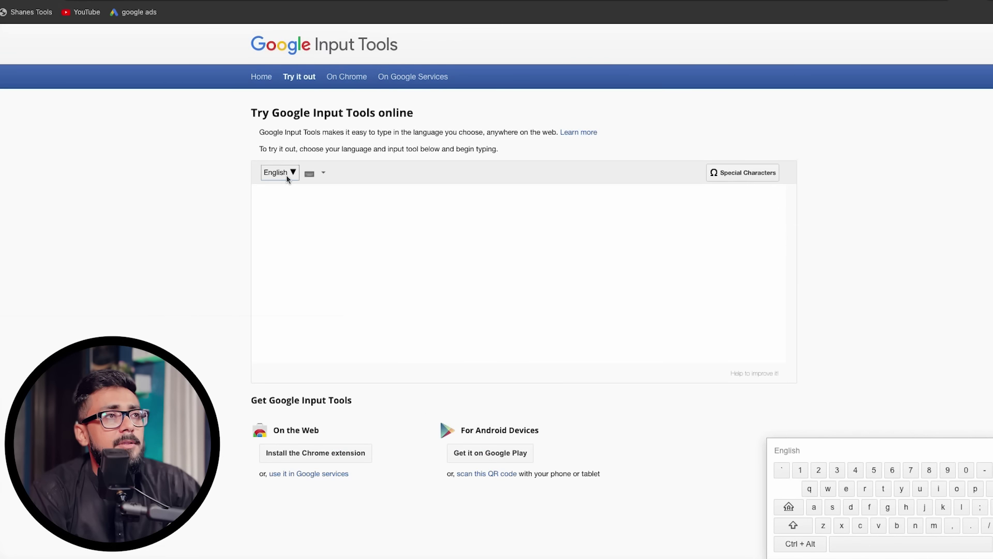
pyautogui.click(287, 173)
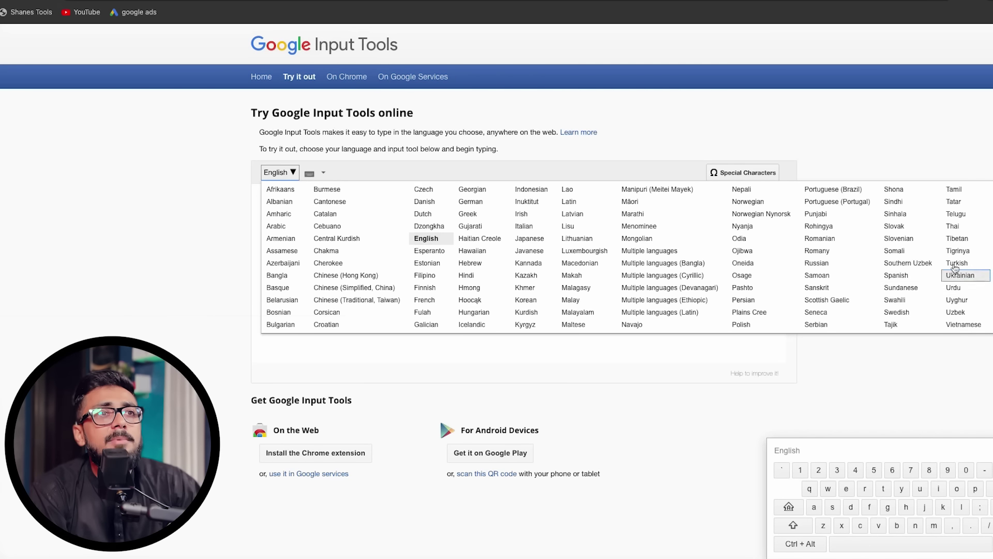
pyautogui.click(956, 287)
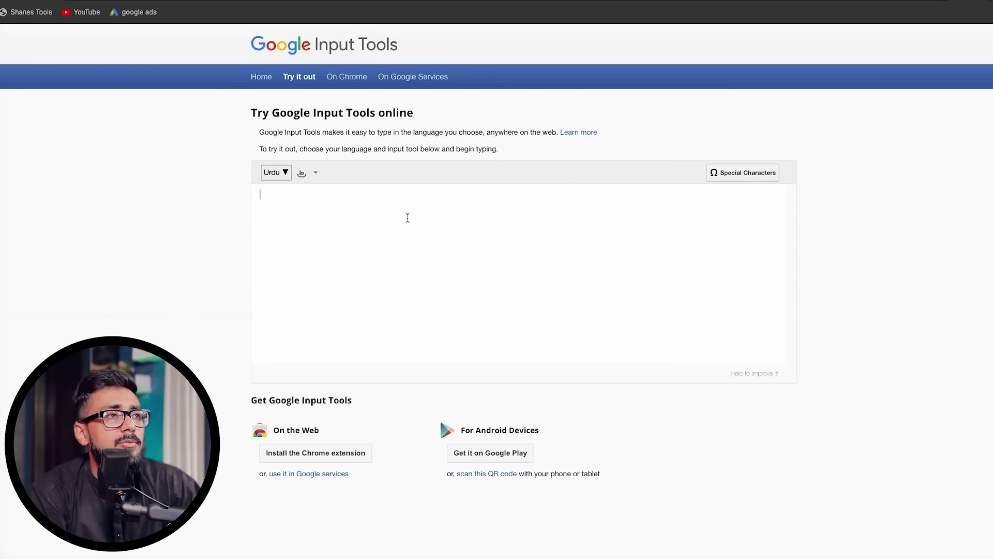
# Transliterate 'baasit' into Urdu and paste it into Payoneer's local-language first name field
pyautogui.write('baasit')
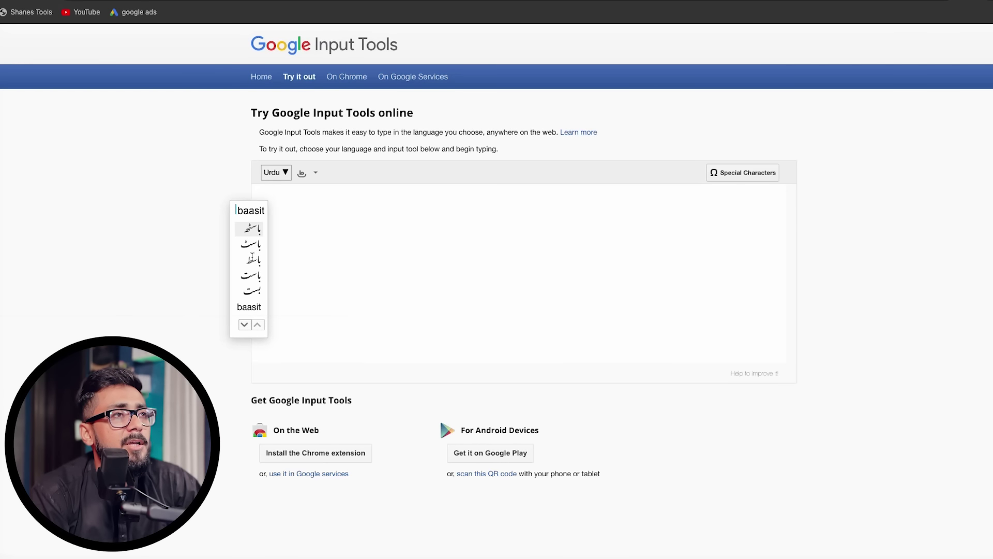
pyautogui.click(254, 268)
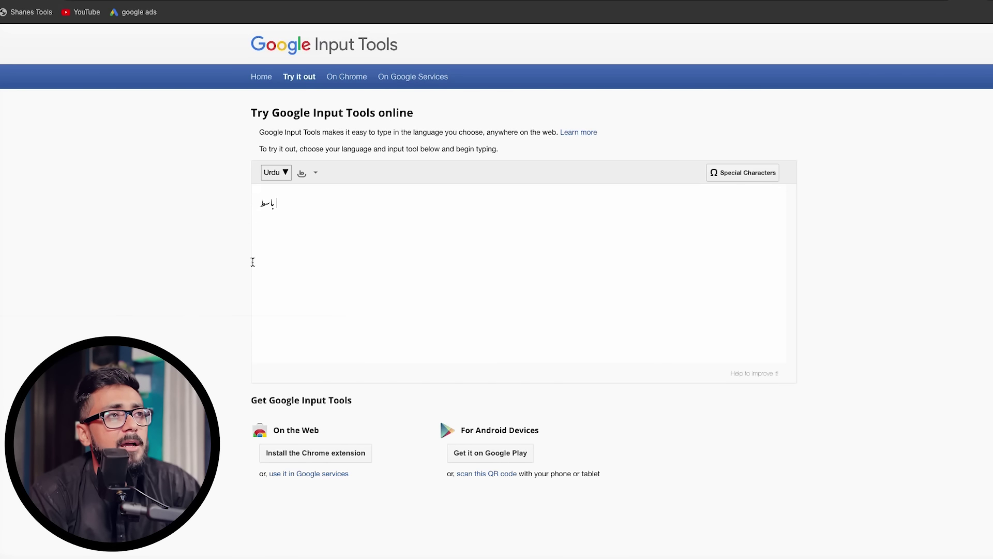
pyautogui.moveTo(295, 204); pyautogui.dragTo(239, 208)
pyautogui.hotkey('ctrl', 'c')
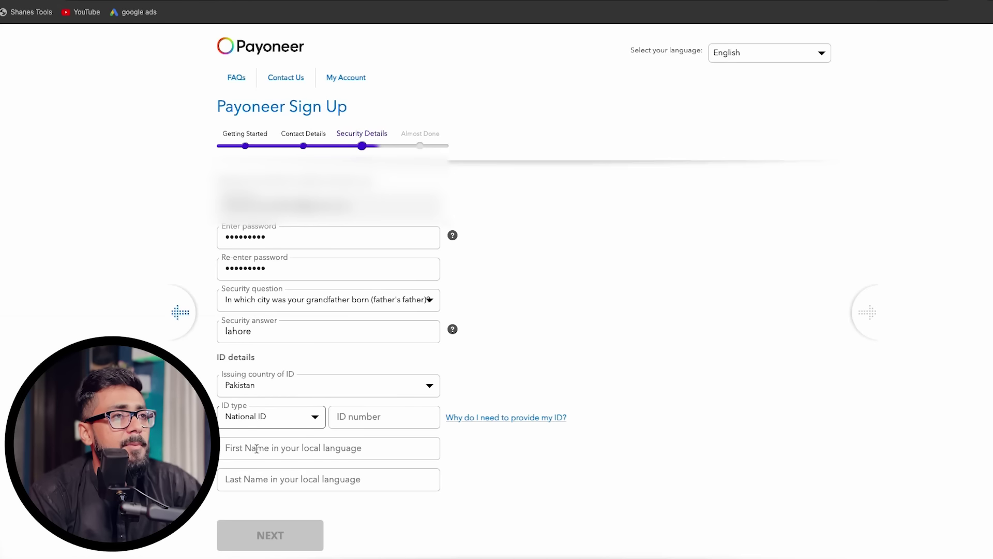
pyautogui.click(254, 448)
pyautogui.hotkey('ctrl', 'v')
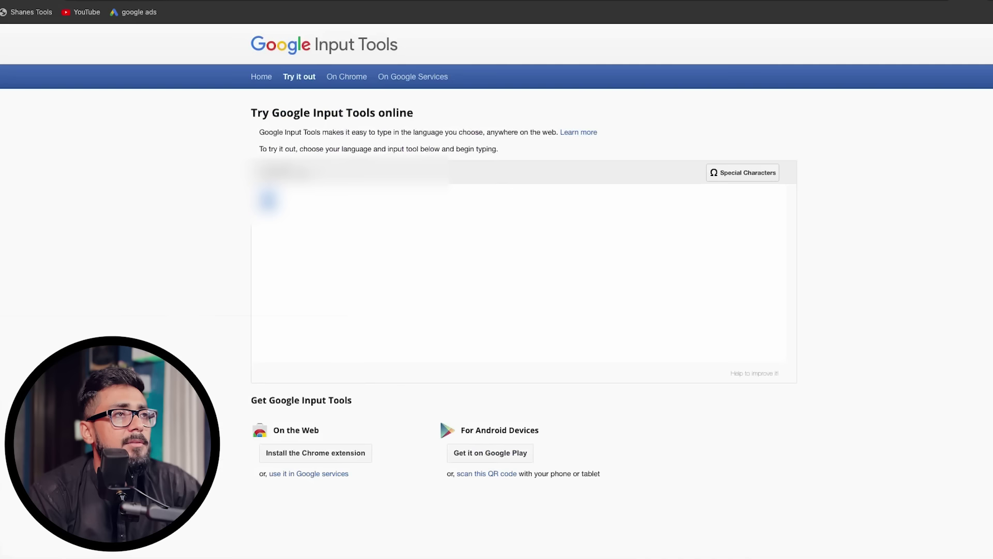
pyautogui.write('a')
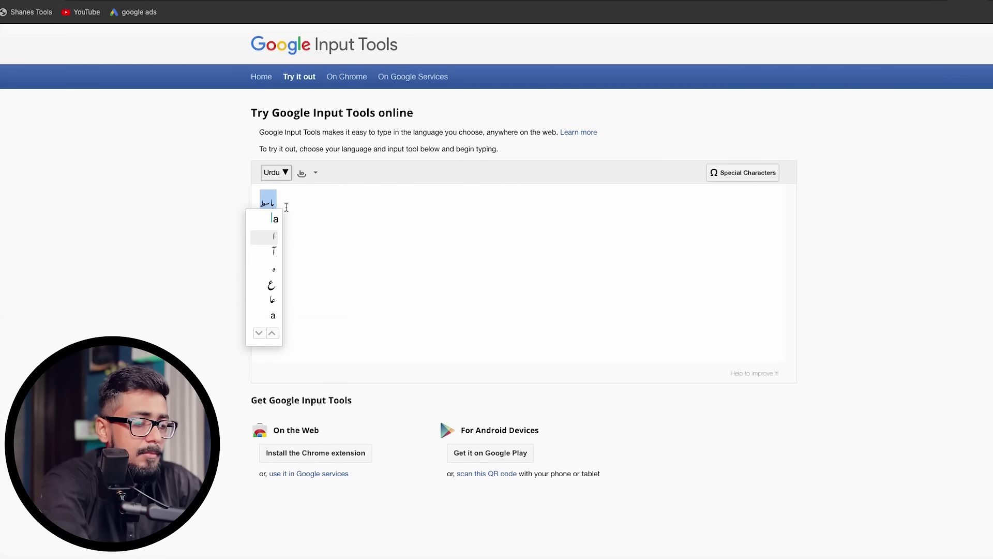
pyautogui.write('fiz')
pyautogui.press('space')
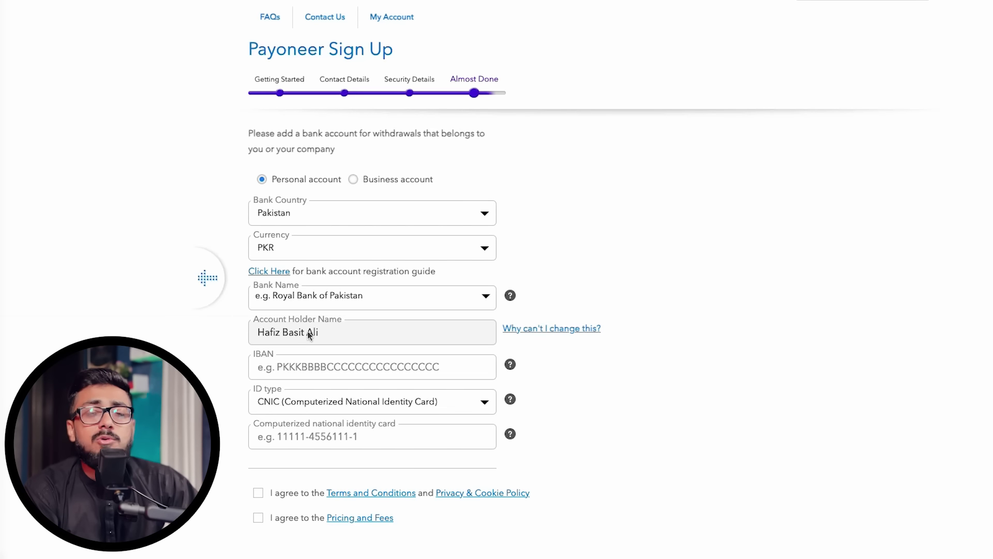
# Keep CNIC as the bank account ID type and agree to the Pricing and Fees
pyautogui.moveTo(325, 332); pyautogui.dragTo(263, 338)
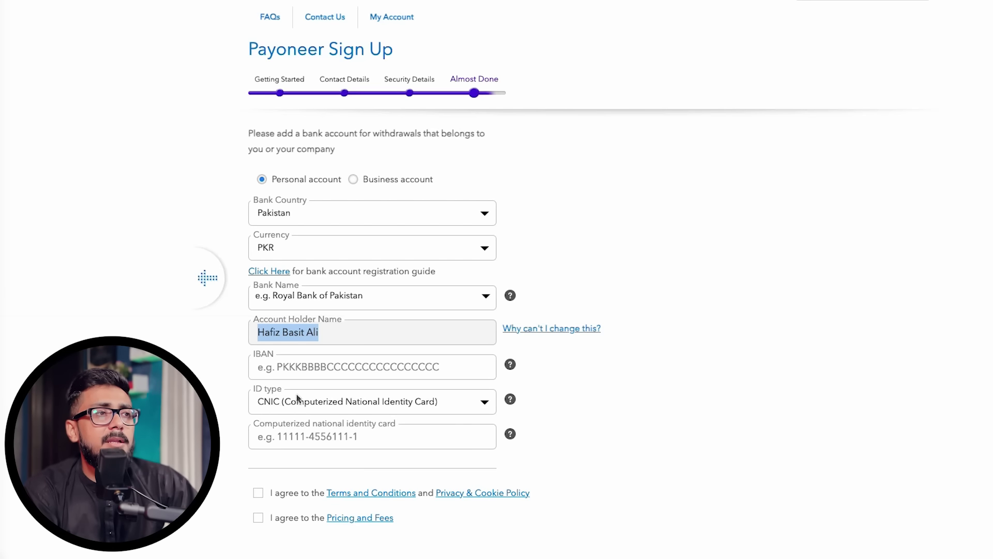
pyautogui.click(321, 405)
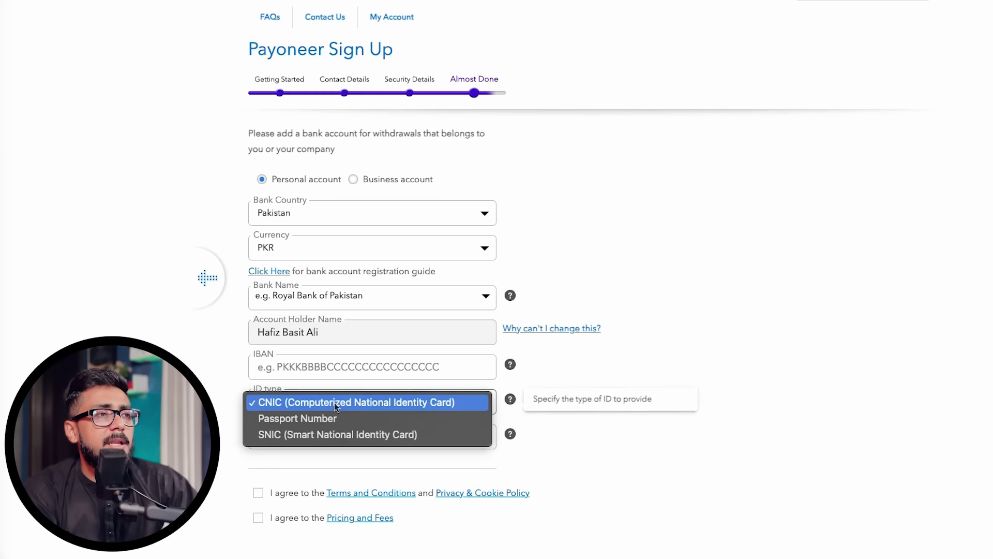
pyautogui.click(324, 402)
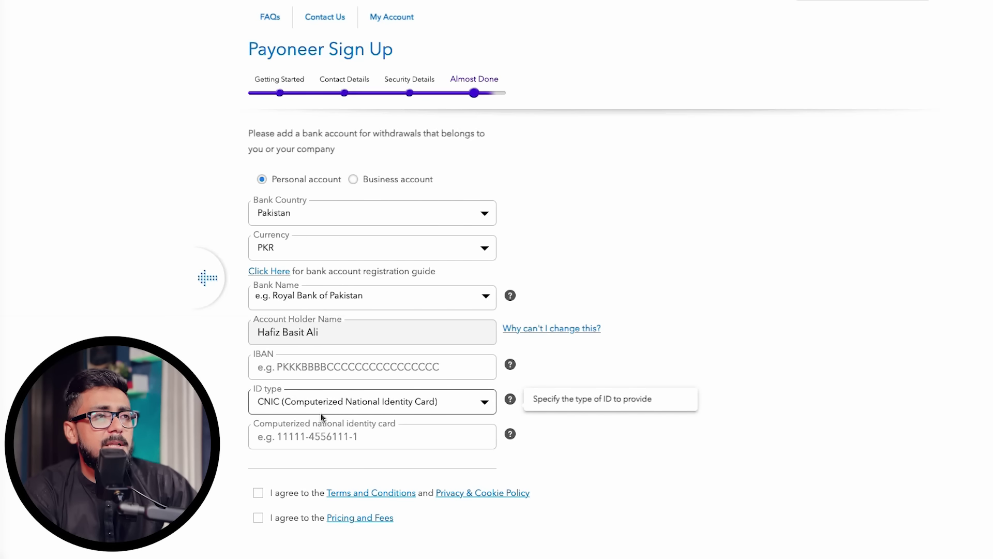
pyautogui.click(259, 494)
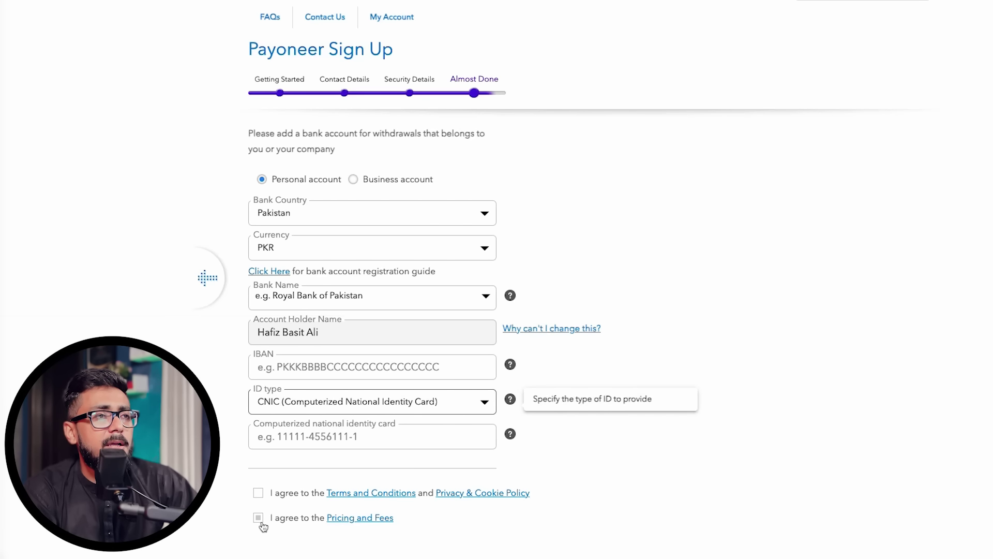
pyautogui.scroll(-2, 259, 517)
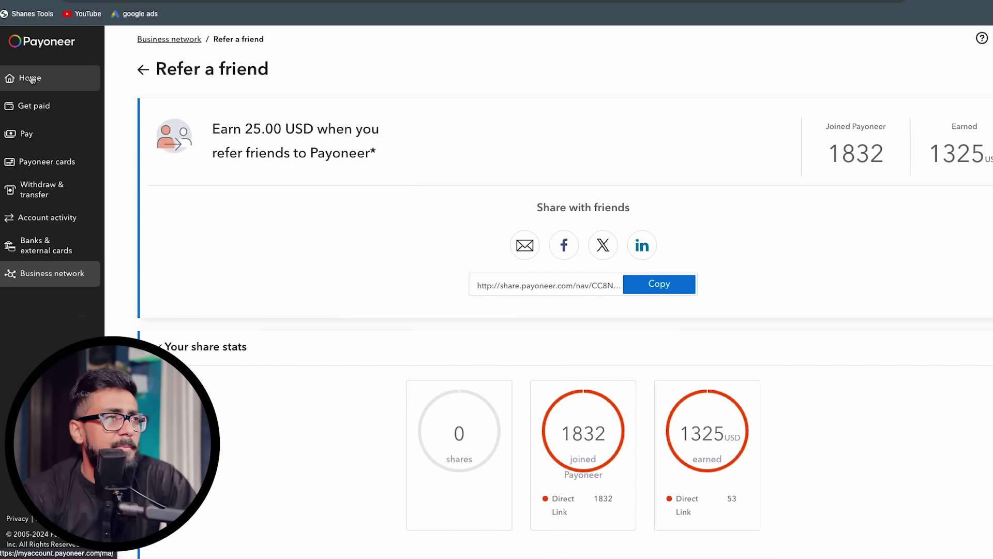
# Browse the Get paid, Pay, Payoneer cards and Withdraw & transfer pages, then Manage bank accounts
pyautogui.click(54, 111)
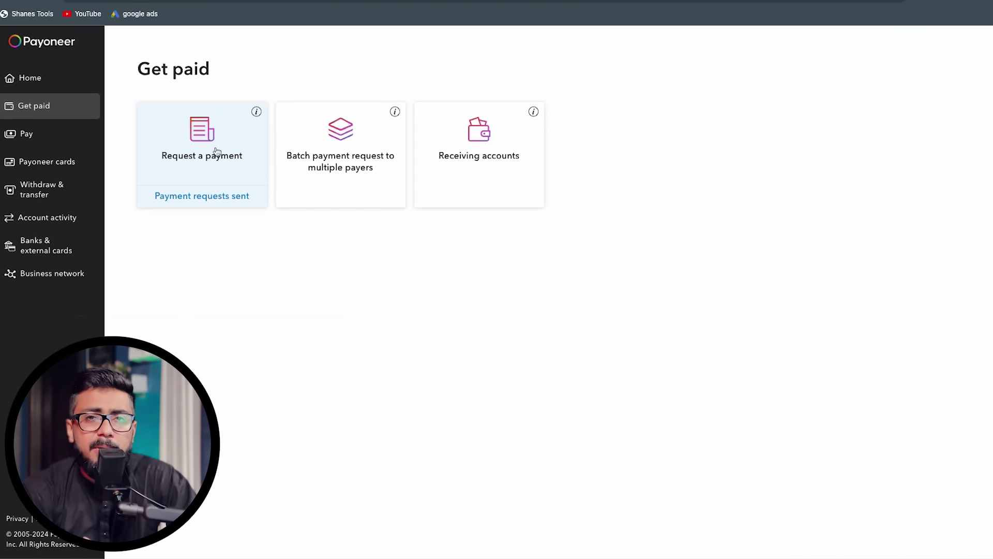
pyautogui.click(63, 141)
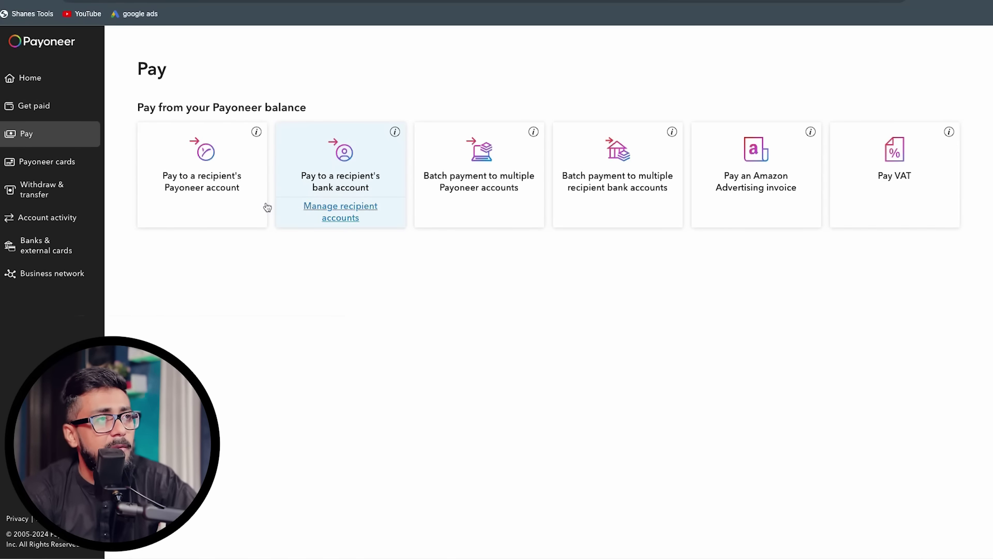
pyautogui.click(46, 163)
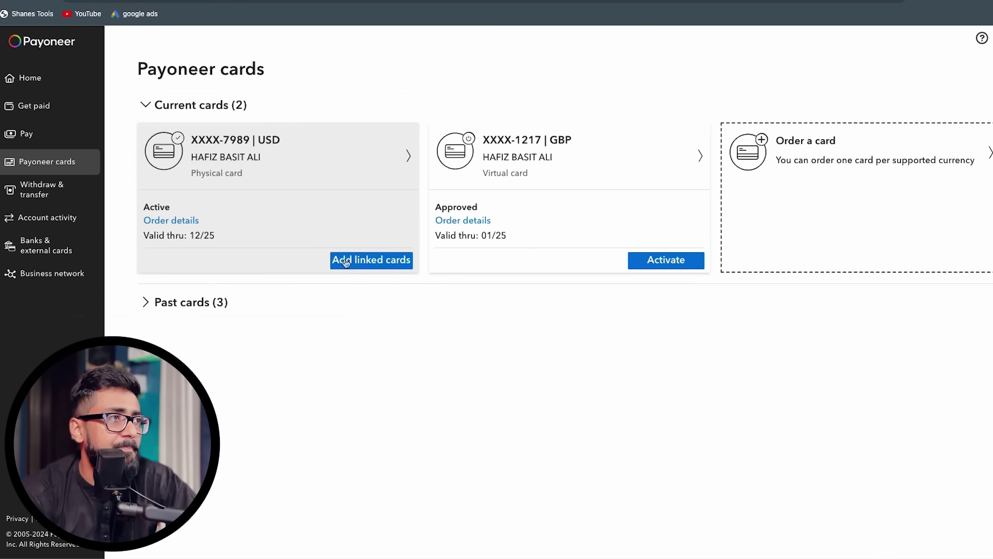
pyautogui.click(46, 192)
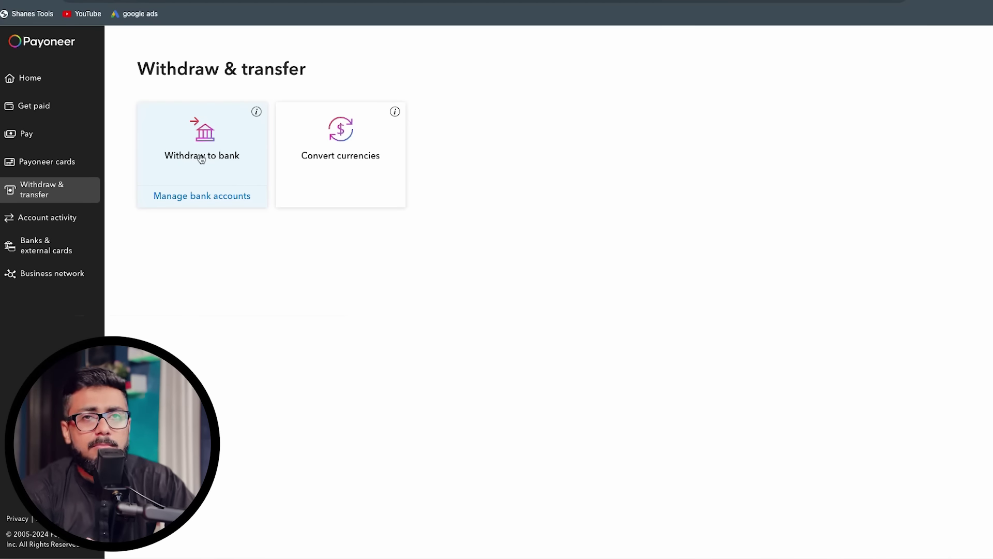
pyautogui.click(215, 199)
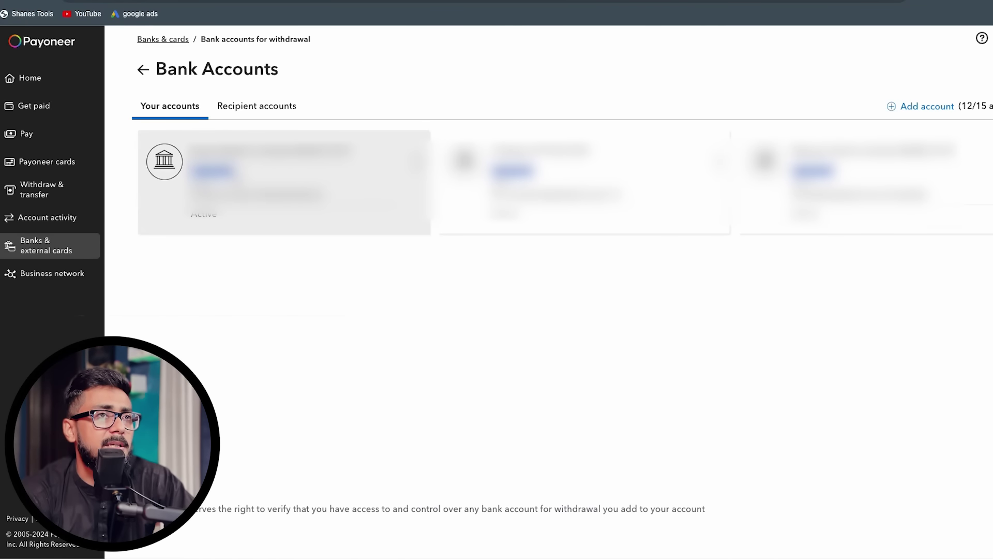
# Start a new PKR bank account, advance to account details, then back out to Banks & external cards
pyautogui.click(911, 105)
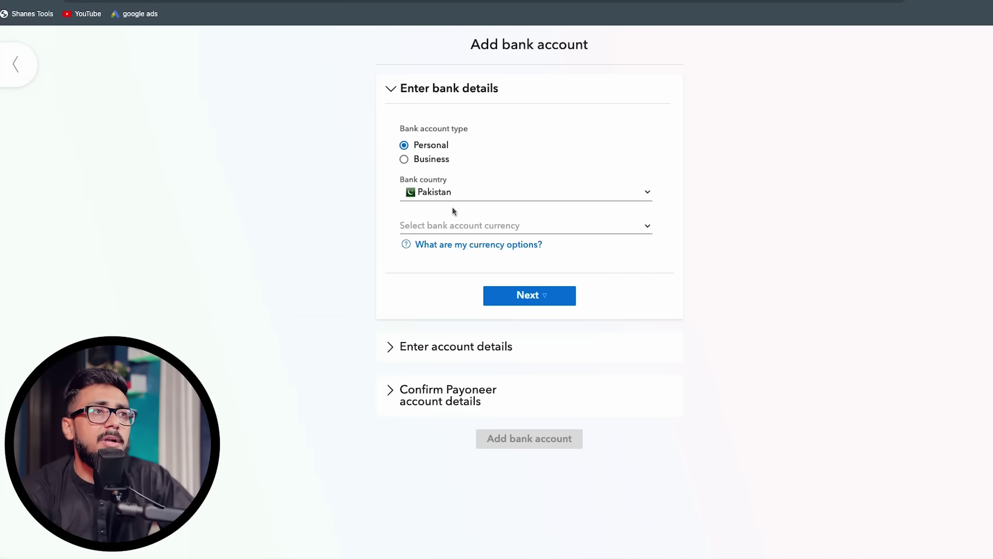
pyautogui.click(492, 226)
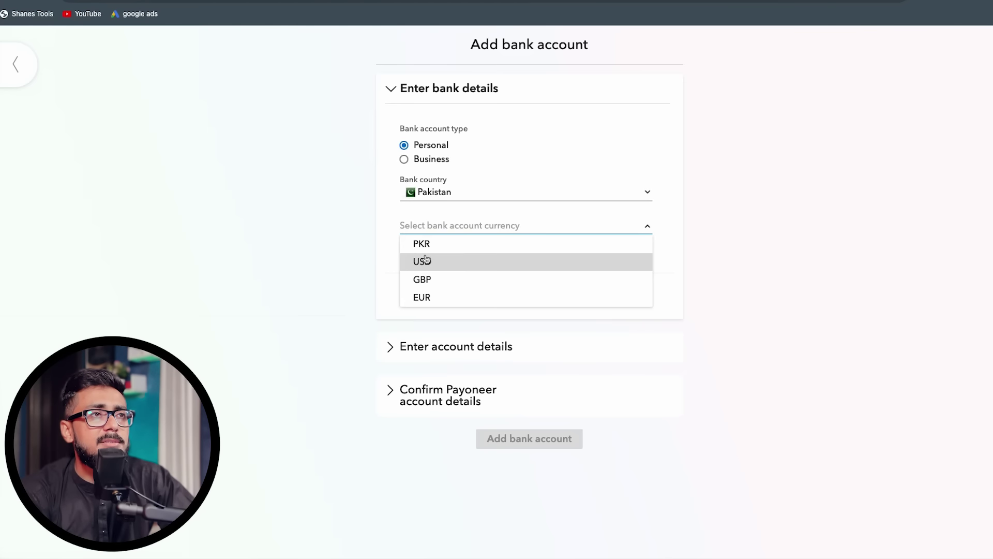
pyautogui.click(419, 241)
pyautogui.click(524, 301)
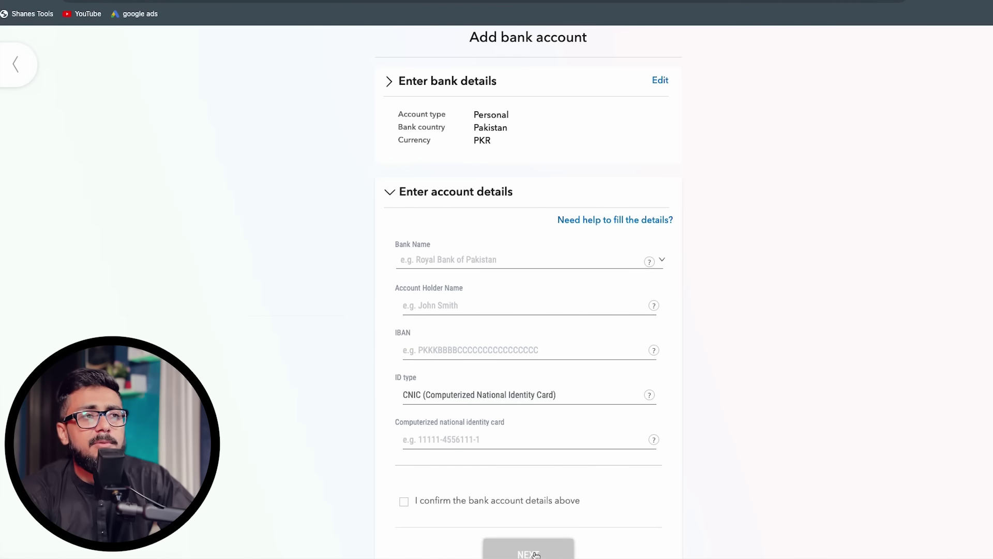
pyautogui.scroll(1, 610, 217)
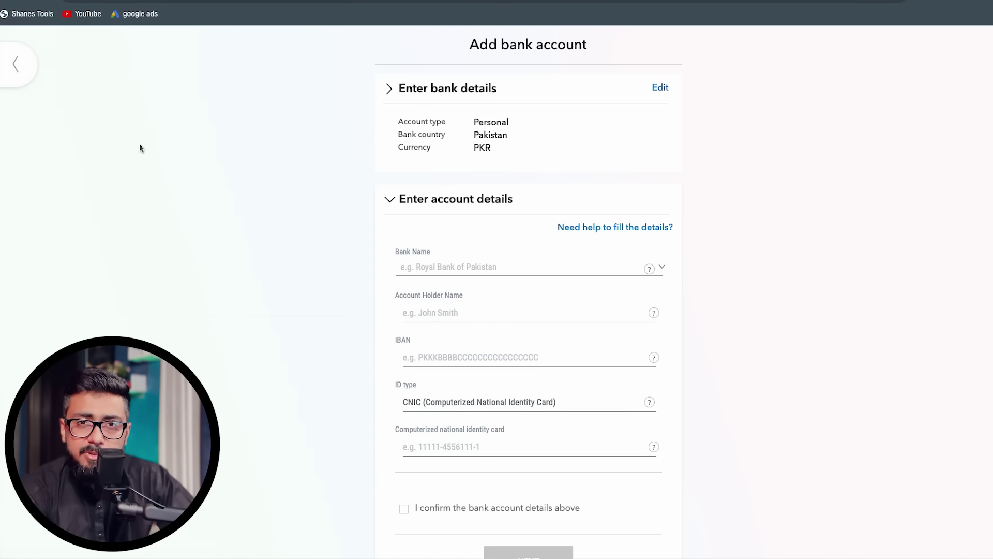
pyautogui.click(10, 71)
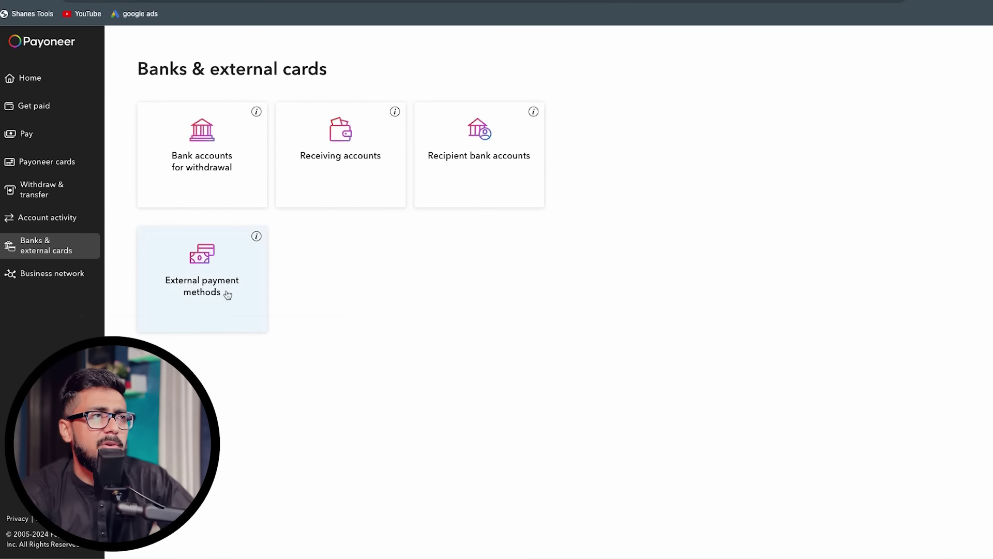
# Go to Business network and open the Refer a friend card
pyautogui.click(60, 282)
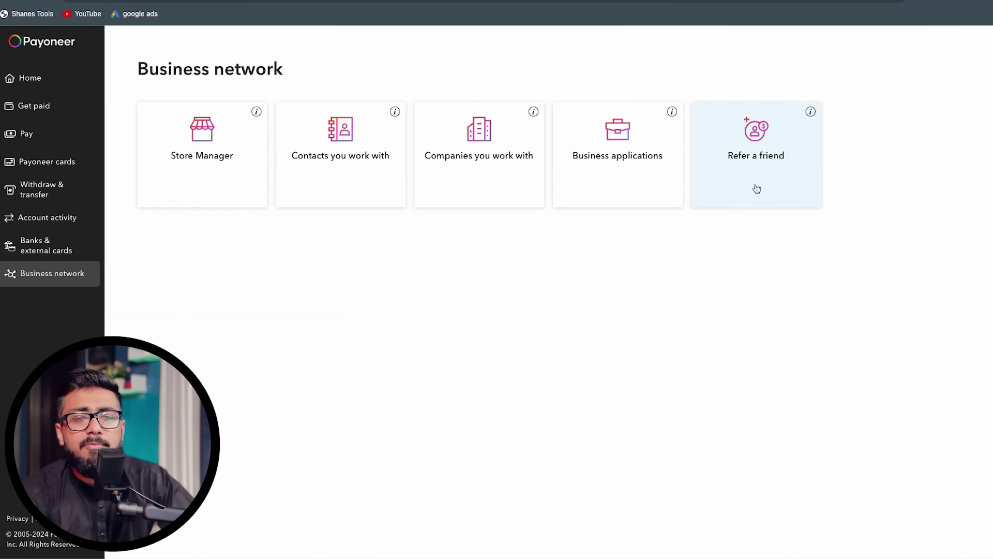
pyautogui.click(759, 149)
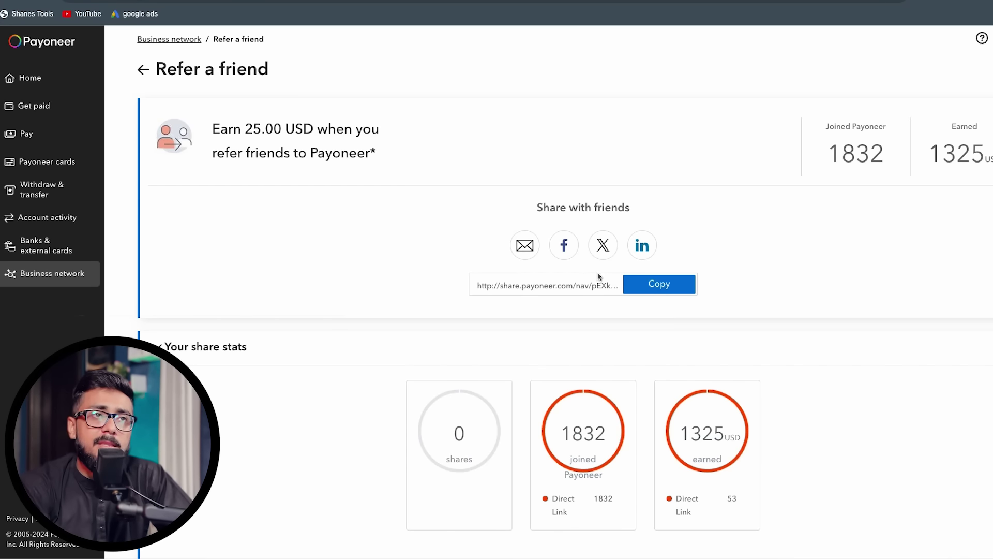
pyautogui.doubleClick(935, 156)
pyautogui.click(889, 176)
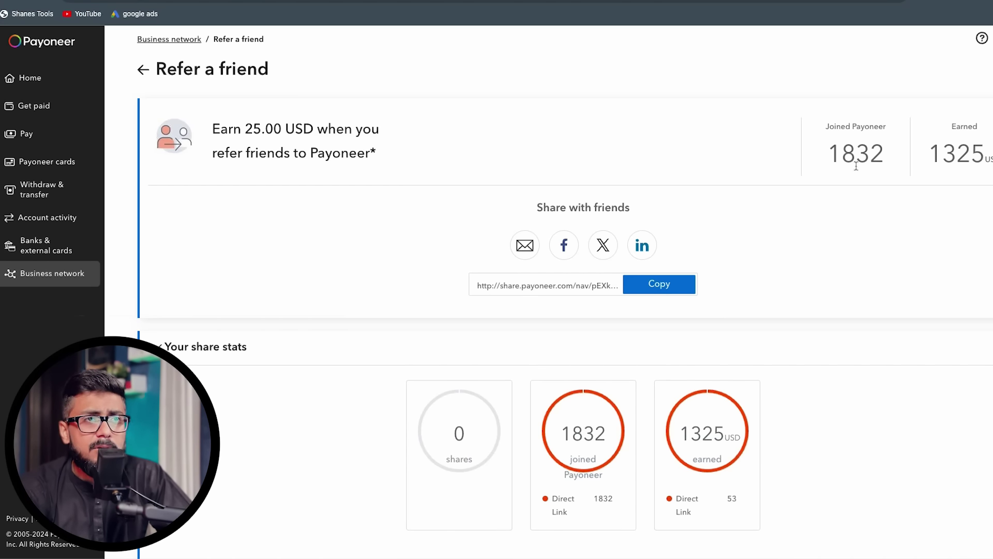
pyautogui.moveTo(830, 161); pyautogui.dragTo(905, 160)
pyautogui.click(856, 158)
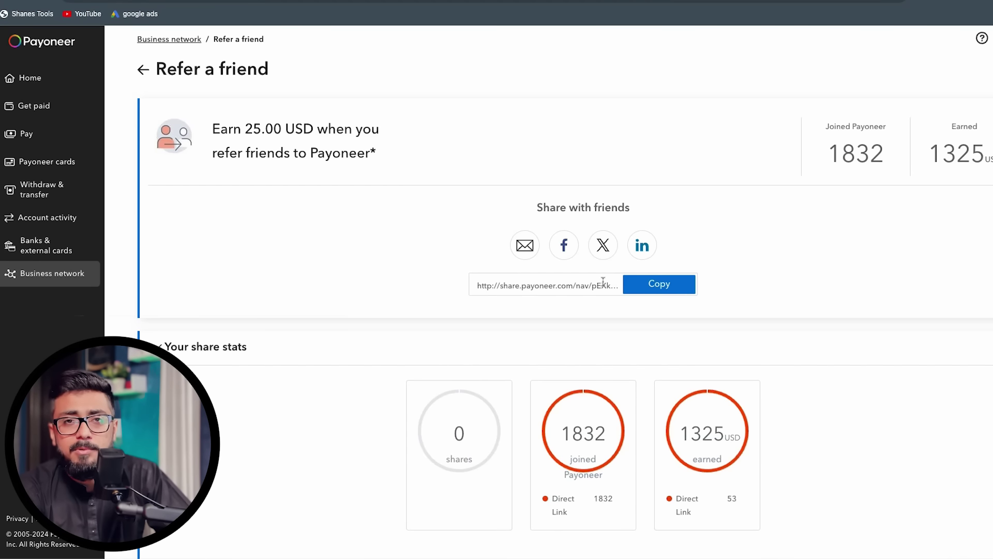
pyautogui.moveTo(930, 158); pyautogui.dragTo(992, 165)
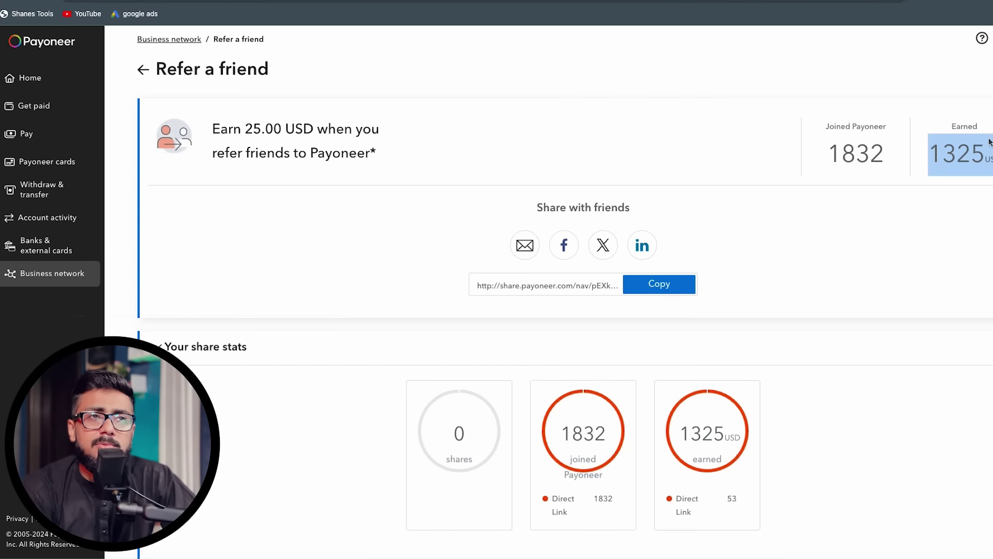